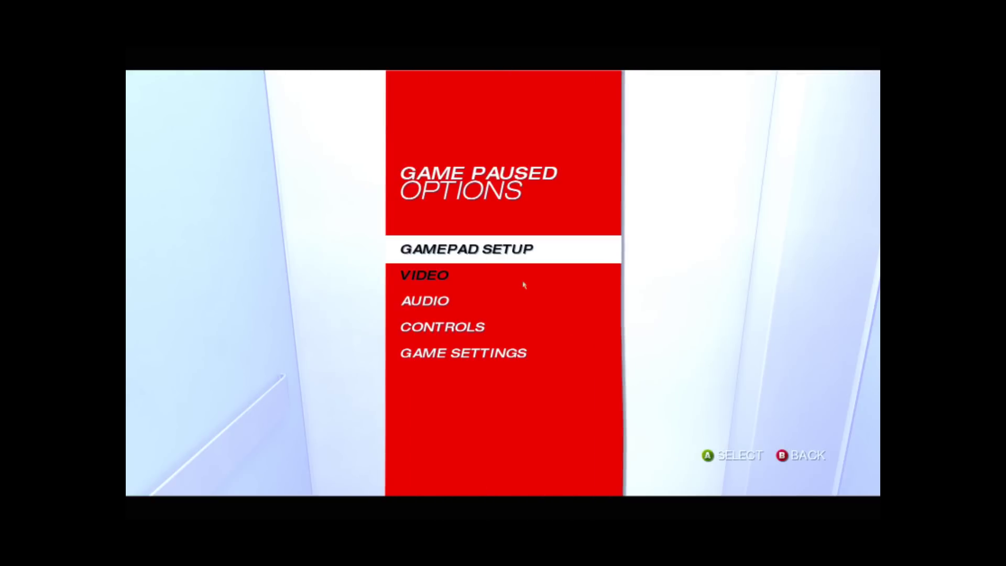
pyautogui.press('Down')
pyautogui.press('Return')
pyautogui.press('Down')
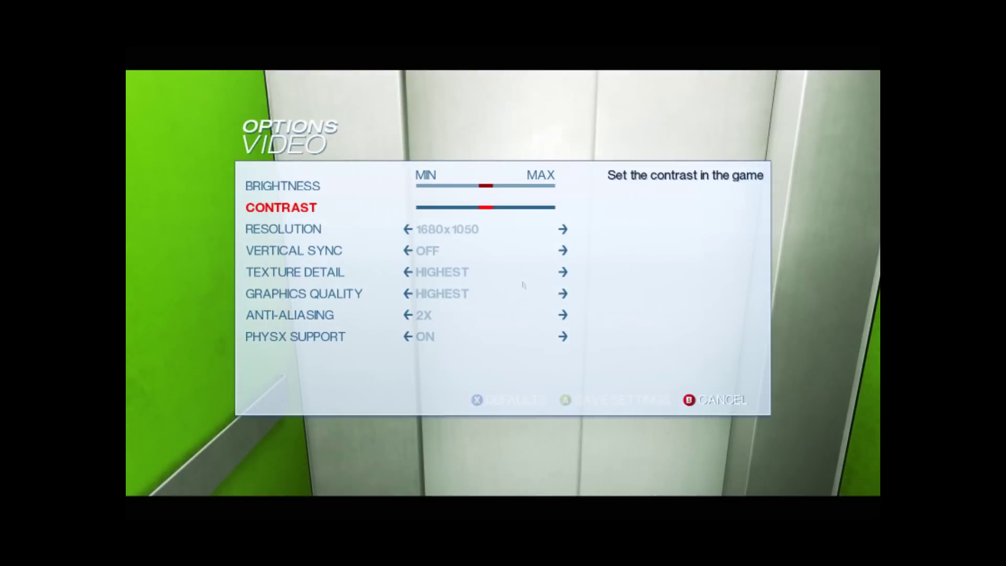
pyautogui.press('Up')
pyautogui.press('Down')
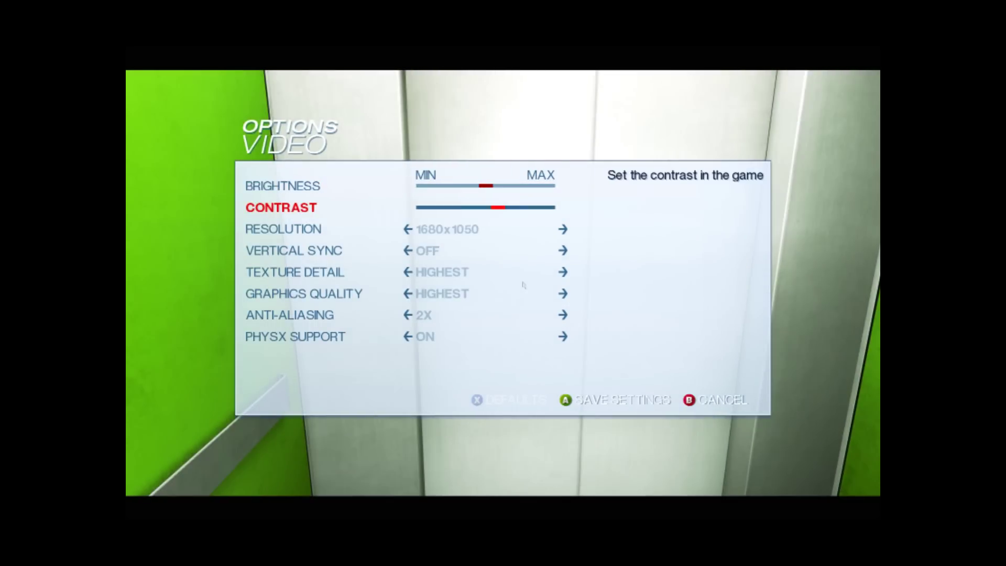
pyautogui.press('Right')
pyautogui.press('Left')
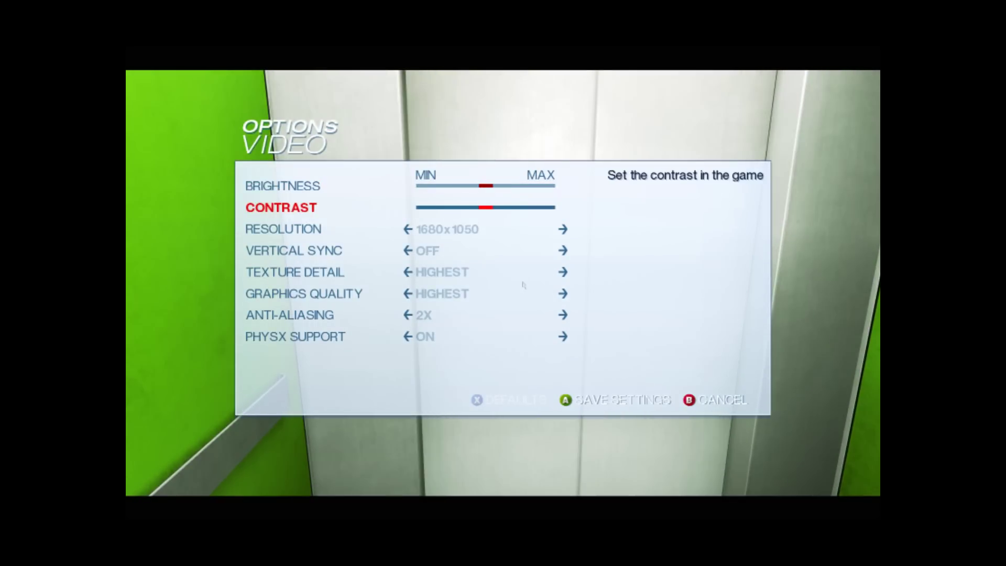
pyautogui.press('Right')
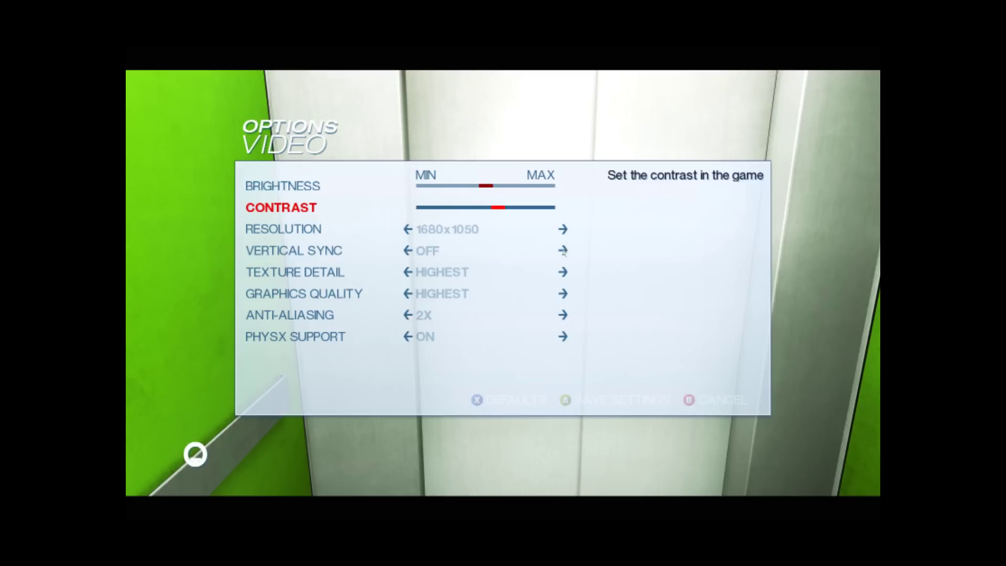
pyautogui.press('Escape')
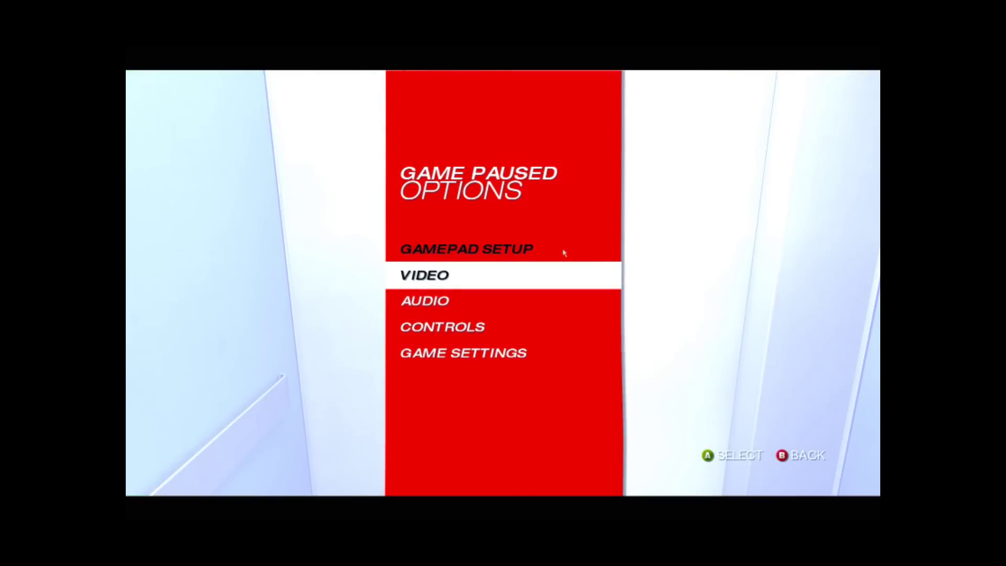
pyautogui.press('Up')
pyautogui.press('Escape')
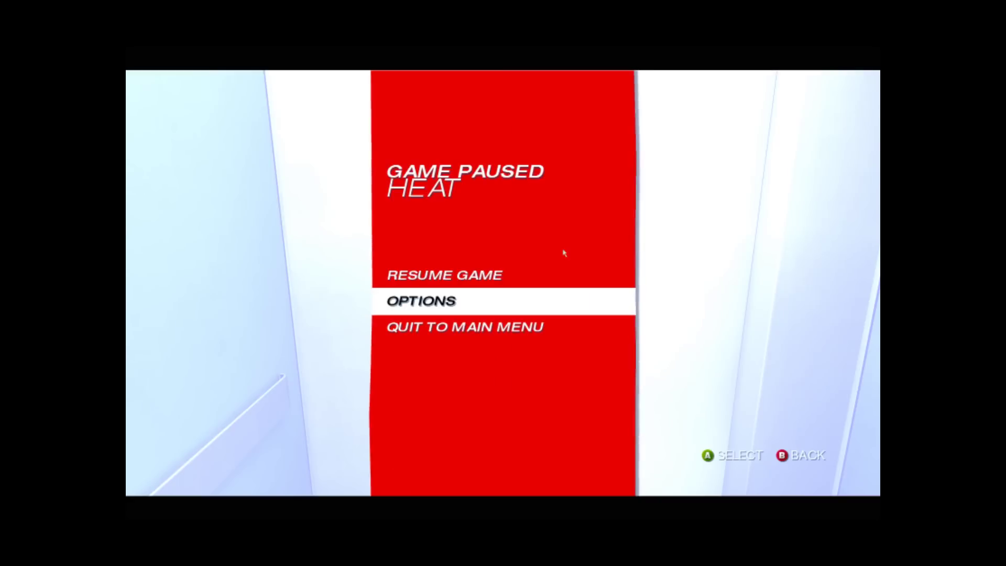
pyautogui.press('Up')
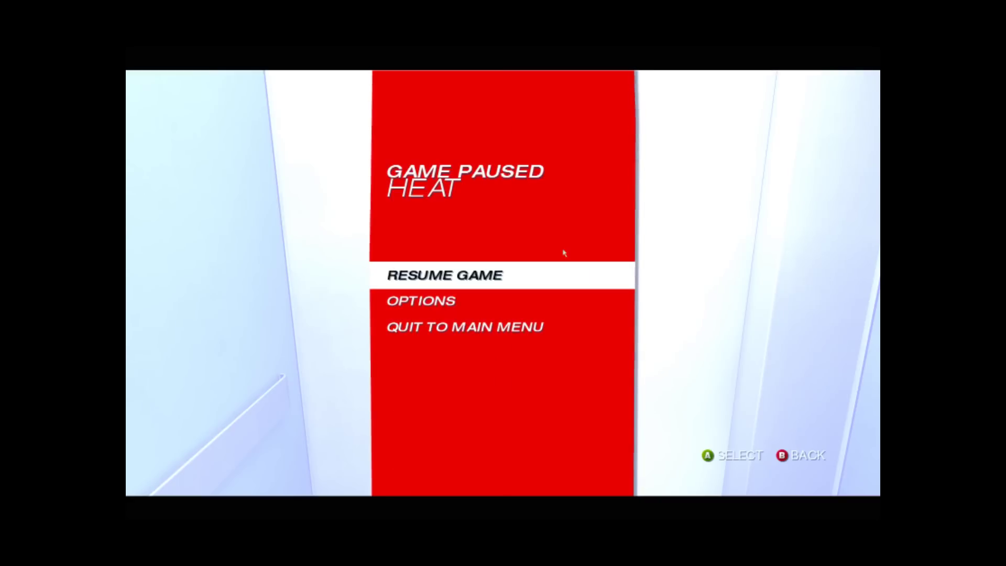